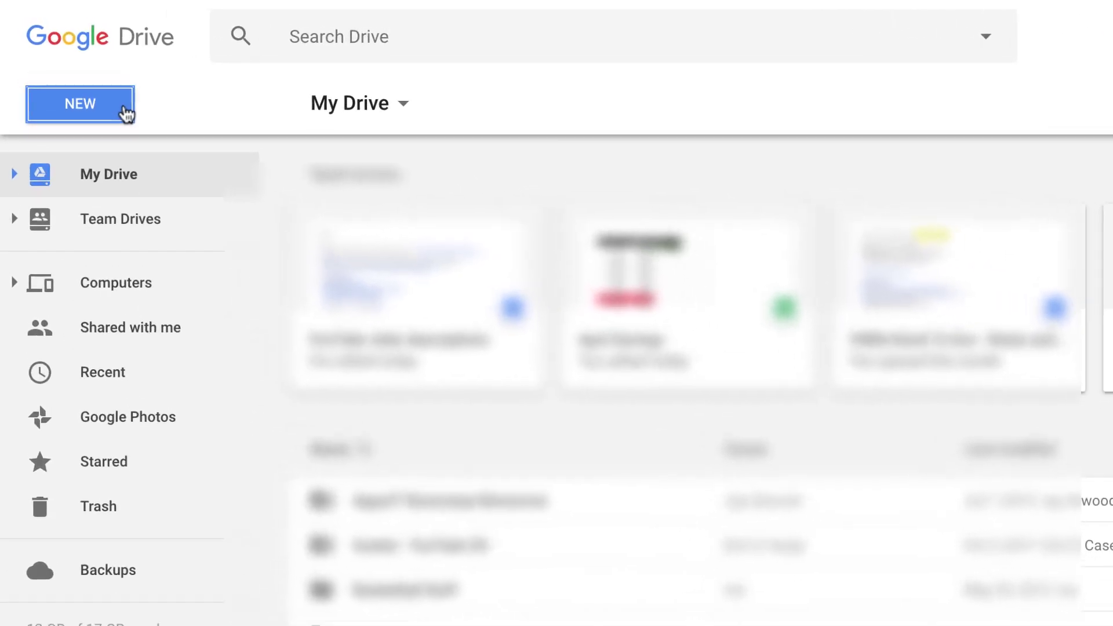
Create a new untitled blank Google Form from Drive's New menu.
click(97, 88)
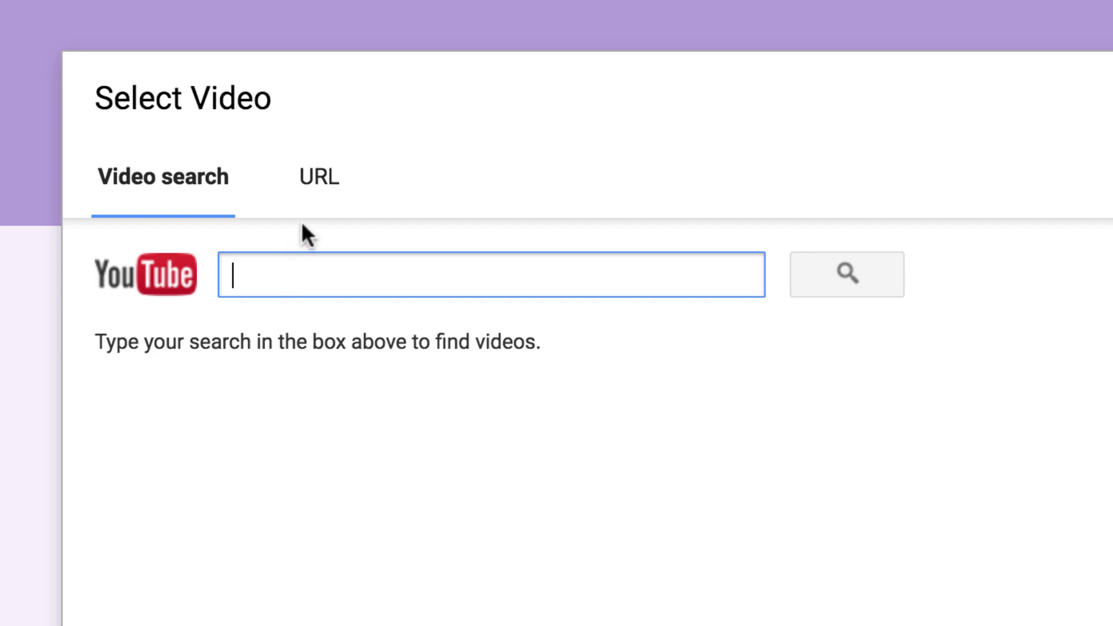
Search YouTube for The Shoulder Shrug video and insert it beneath the first question.
click(335, 199)
click(332, 189)
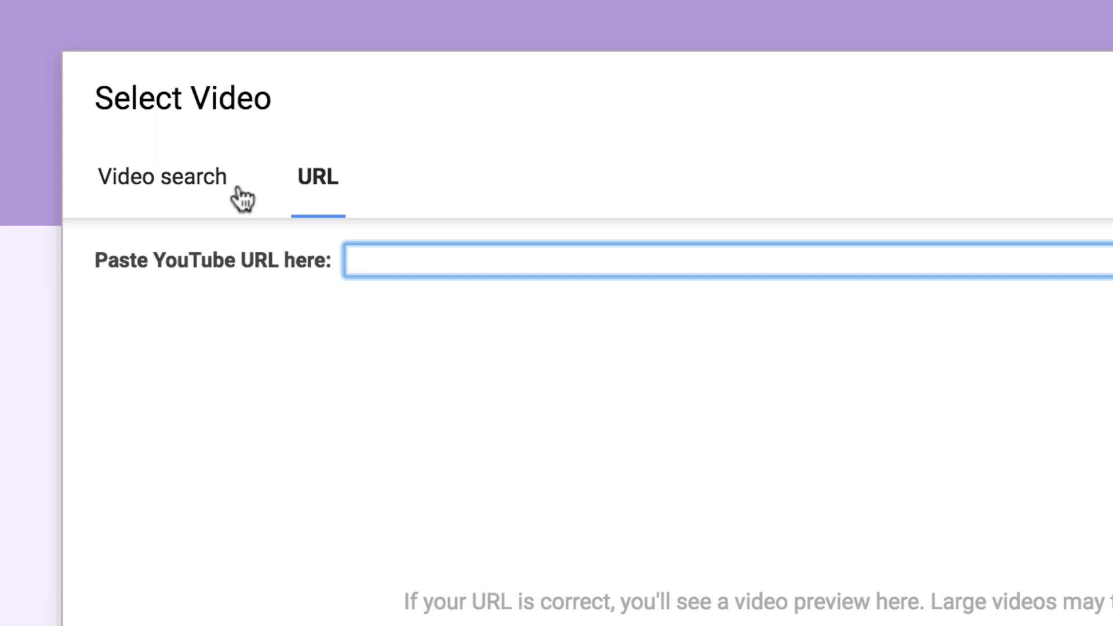
click(166, 181)
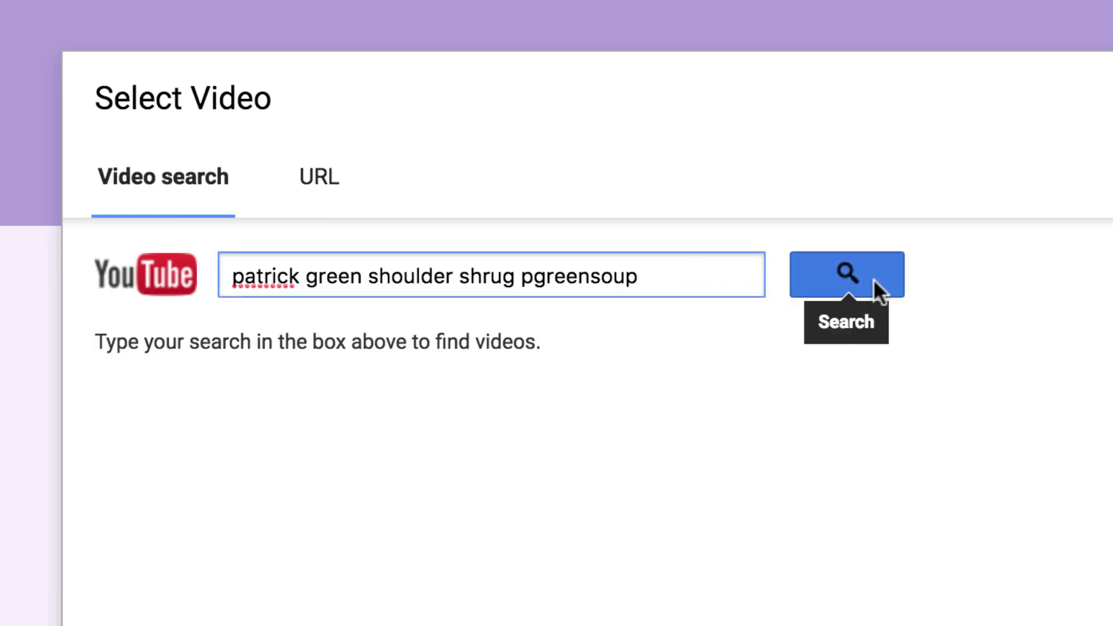
click(866, 280)
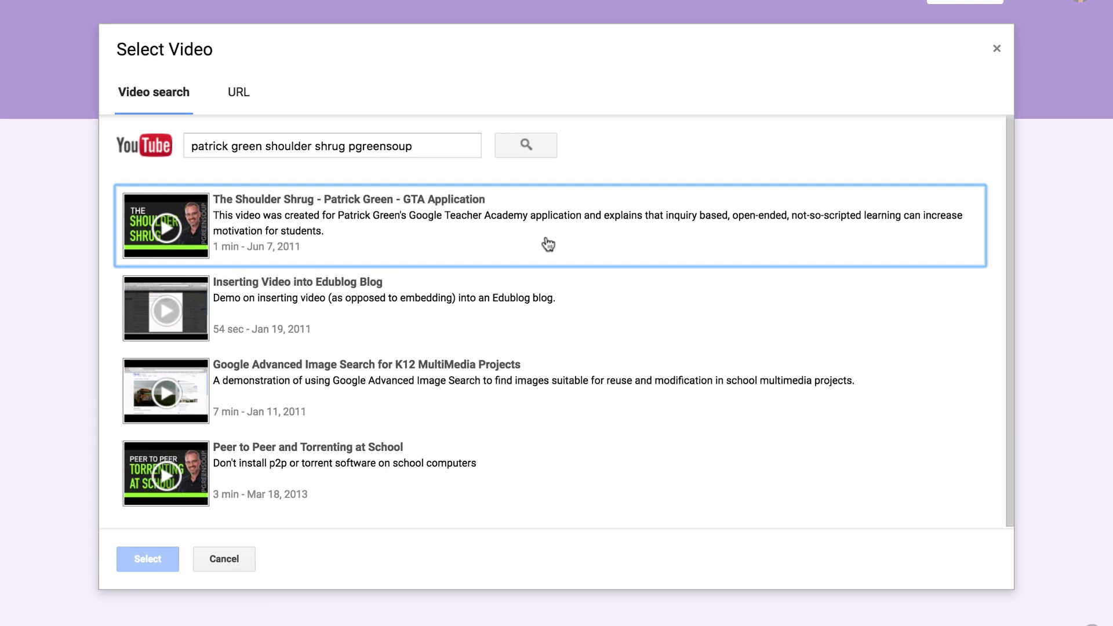
click(548, 244)
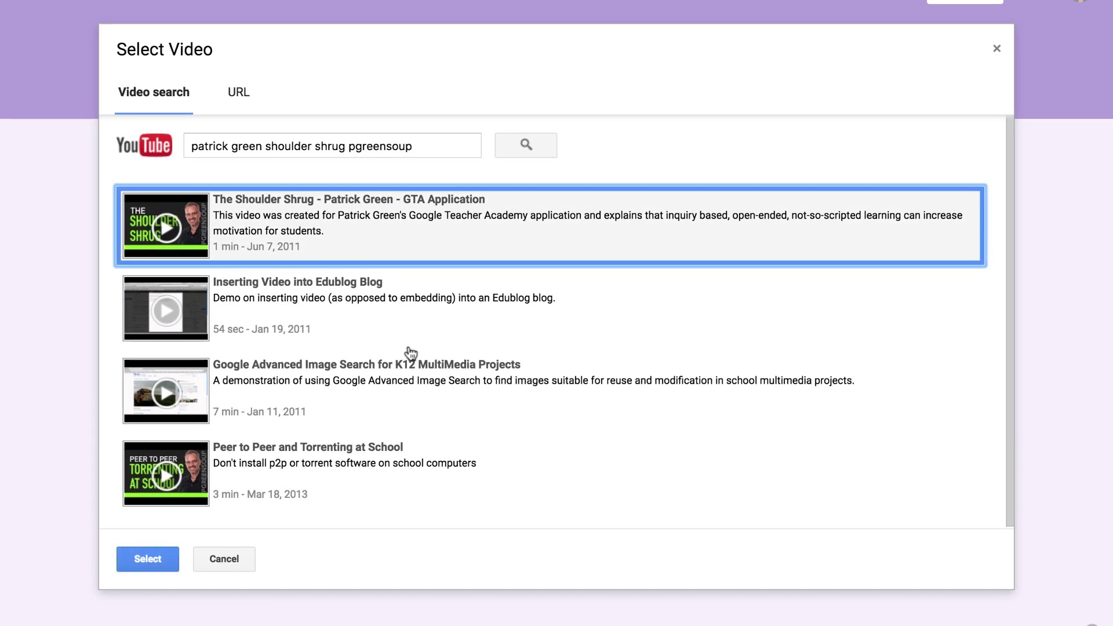
click(148, 559)
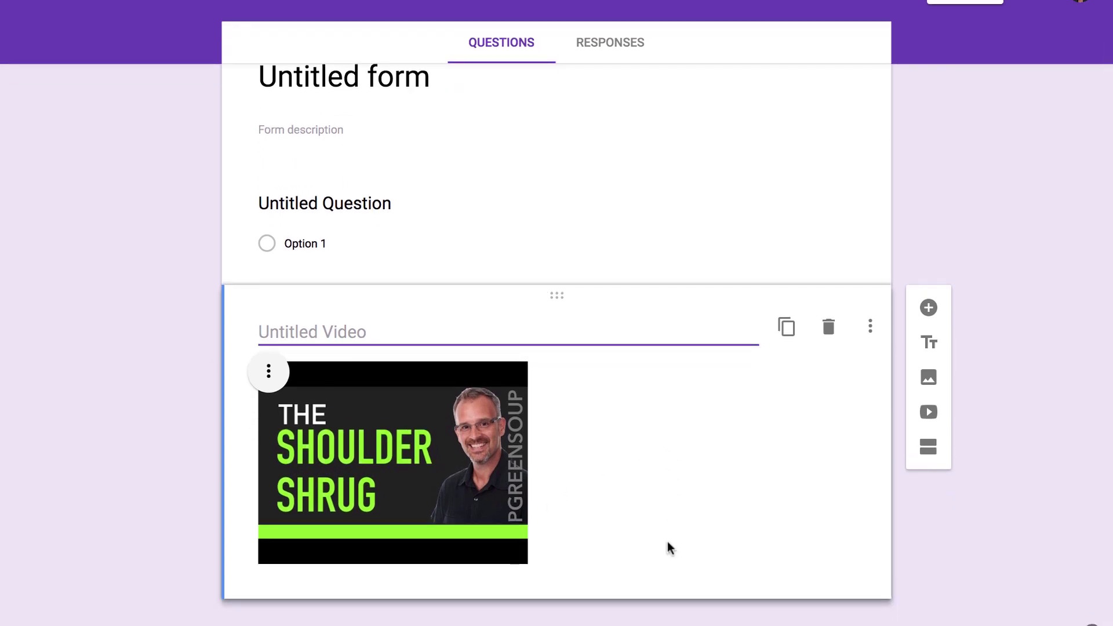
Add a new question under the Shoulder Shrug video and set its type to Paragraph.
click(636, 399)
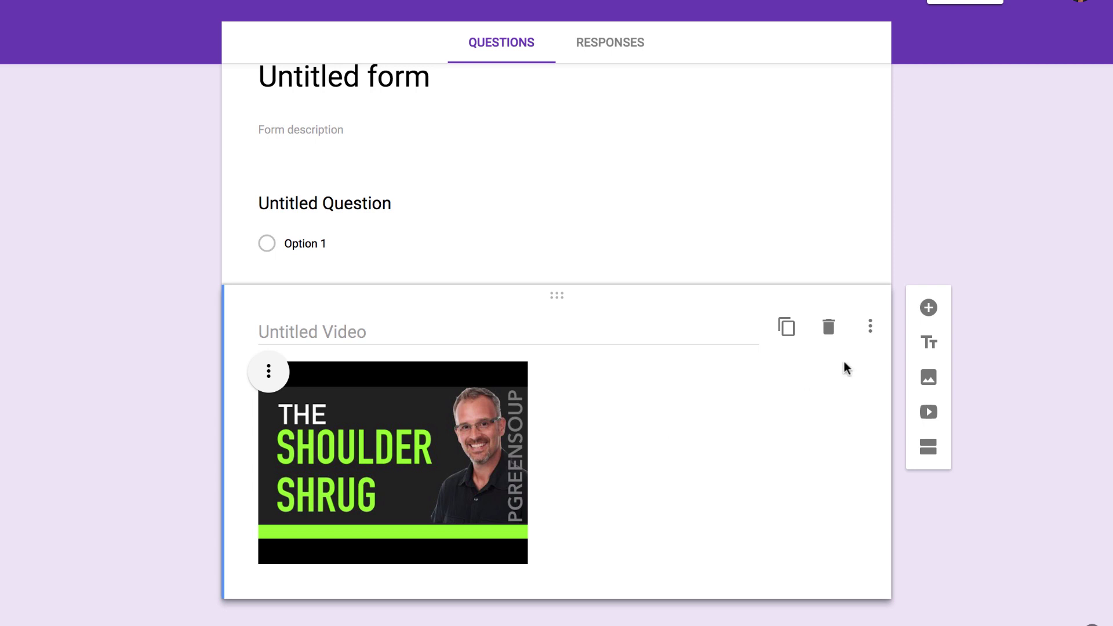
click(929, 309)
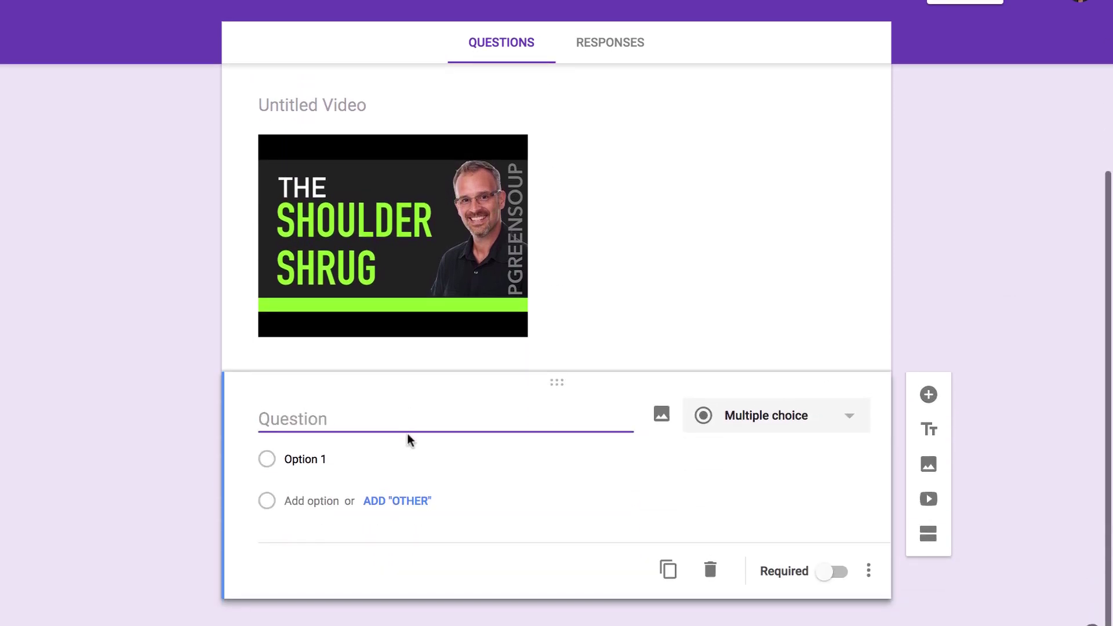
click(844, 418)
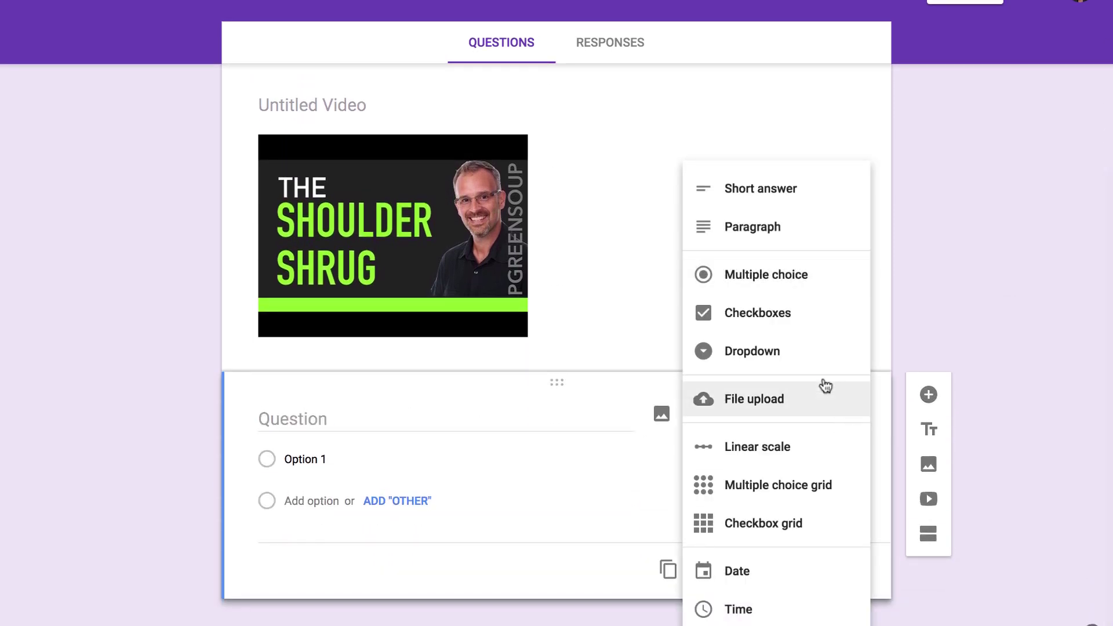
click(788, 245)
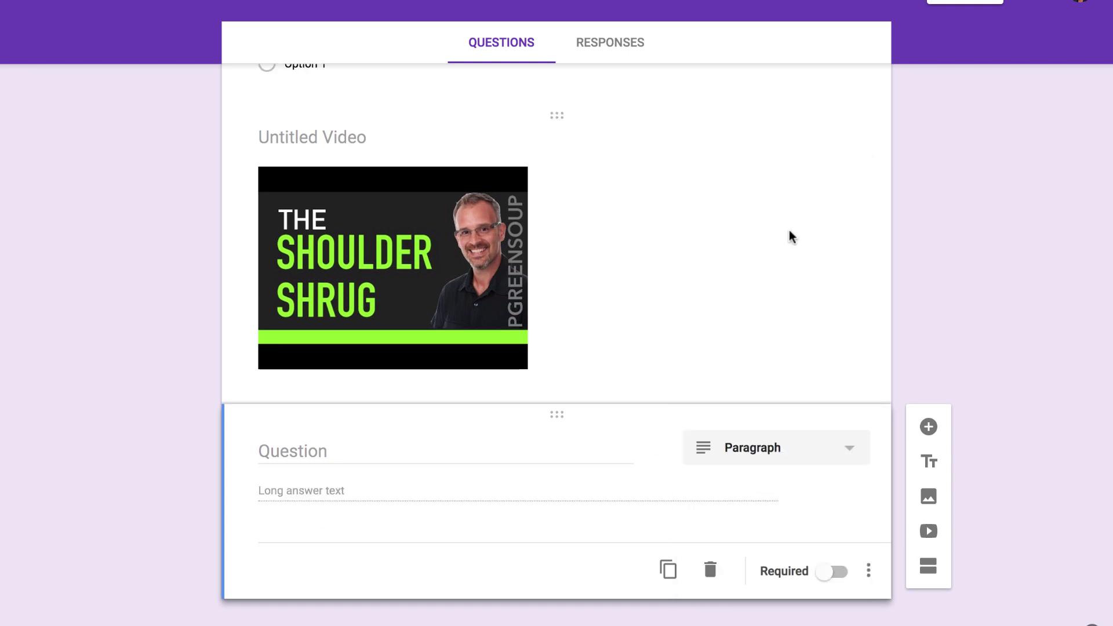